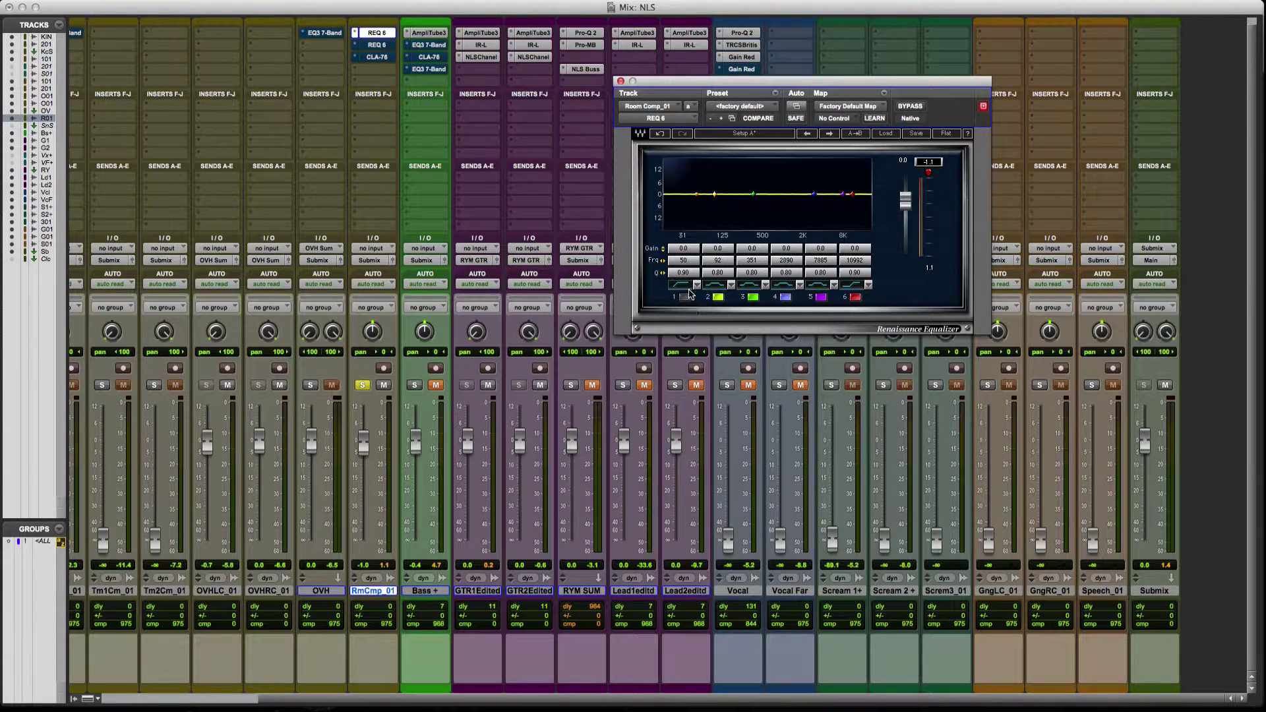
Step: After trying band 6's filter-type menu, set REQ band 1 to Hi-Pass and band 2 to Low-Shelf
left_click(869, 285)
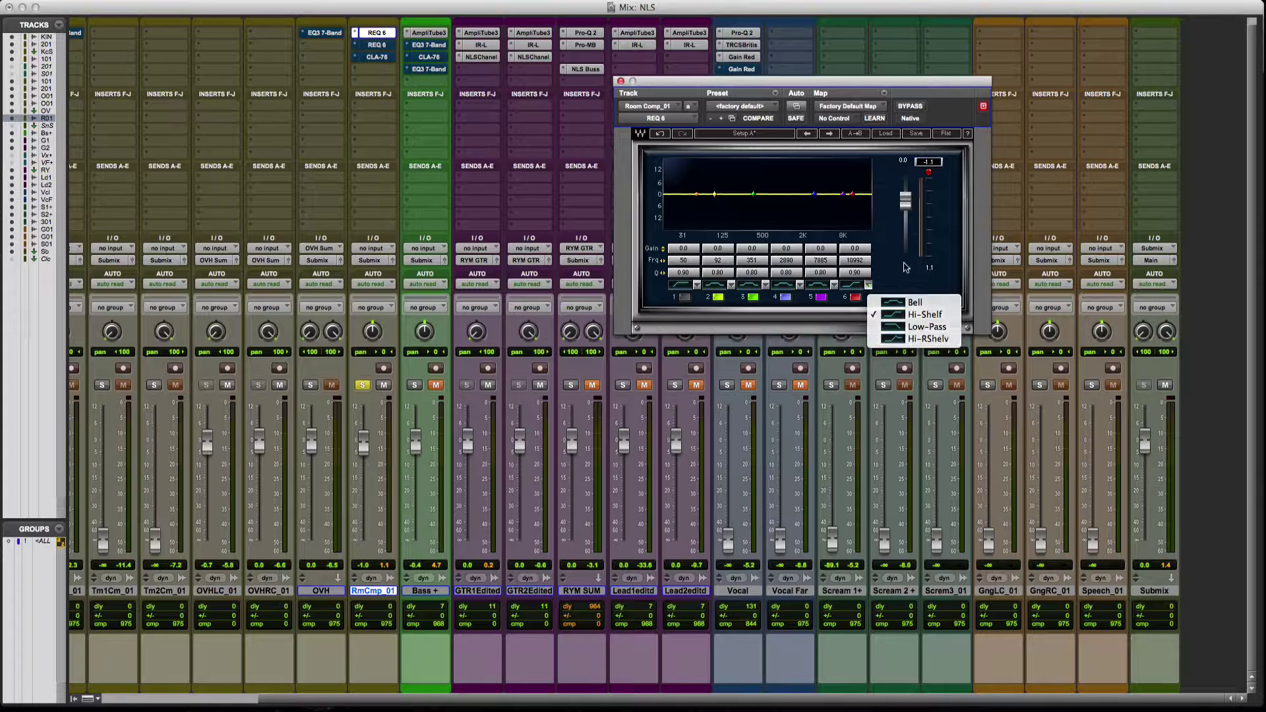
left_click(935, 340)
left_click(698, 285)
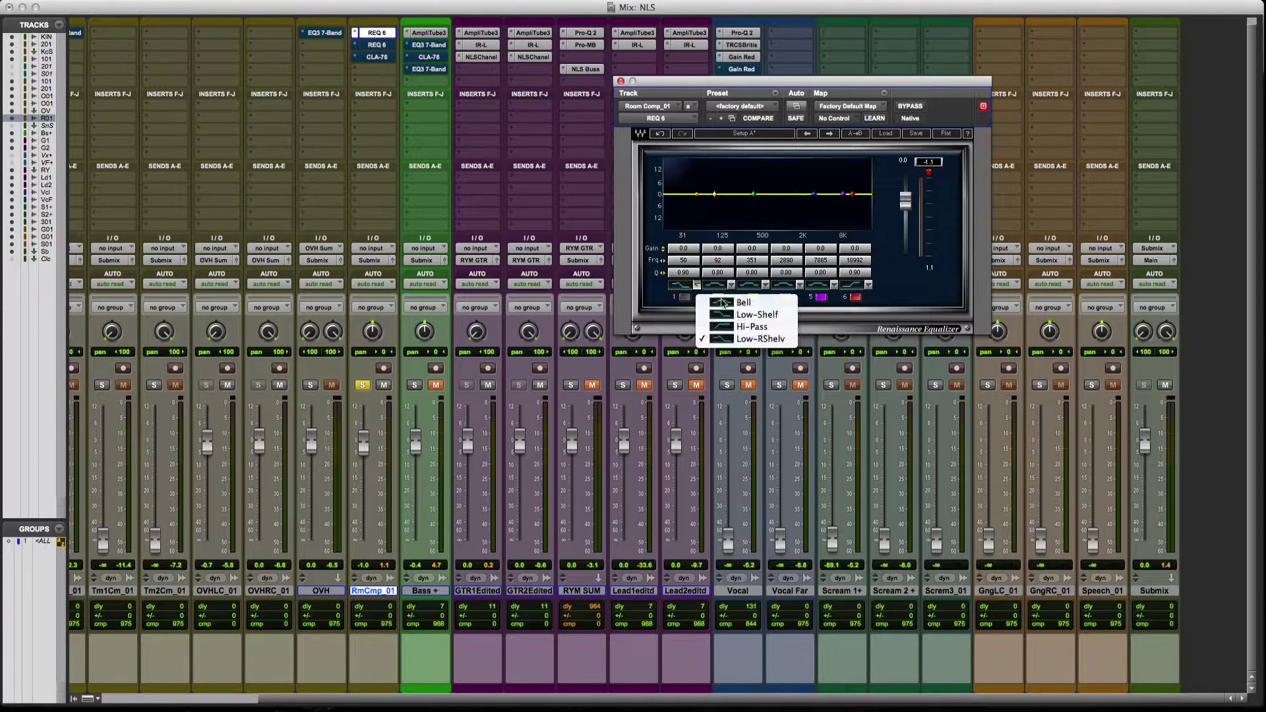
left_click(759, 327)
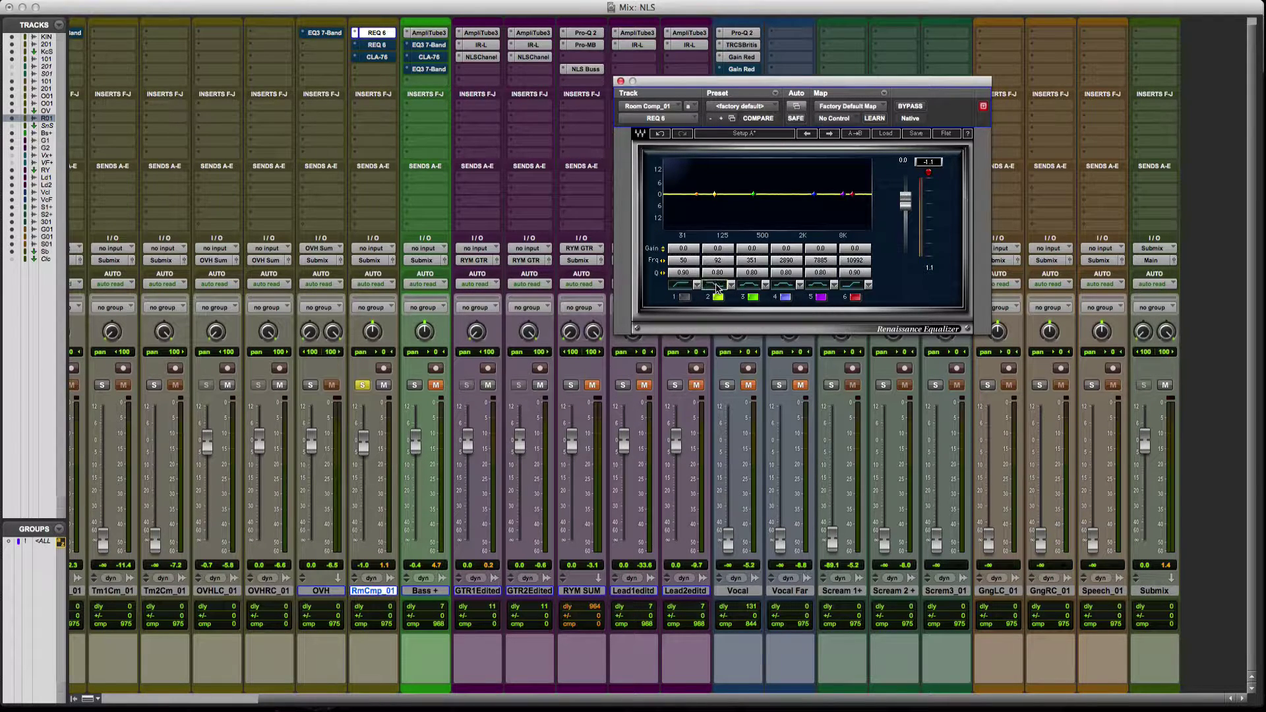
left_click(730, 285)
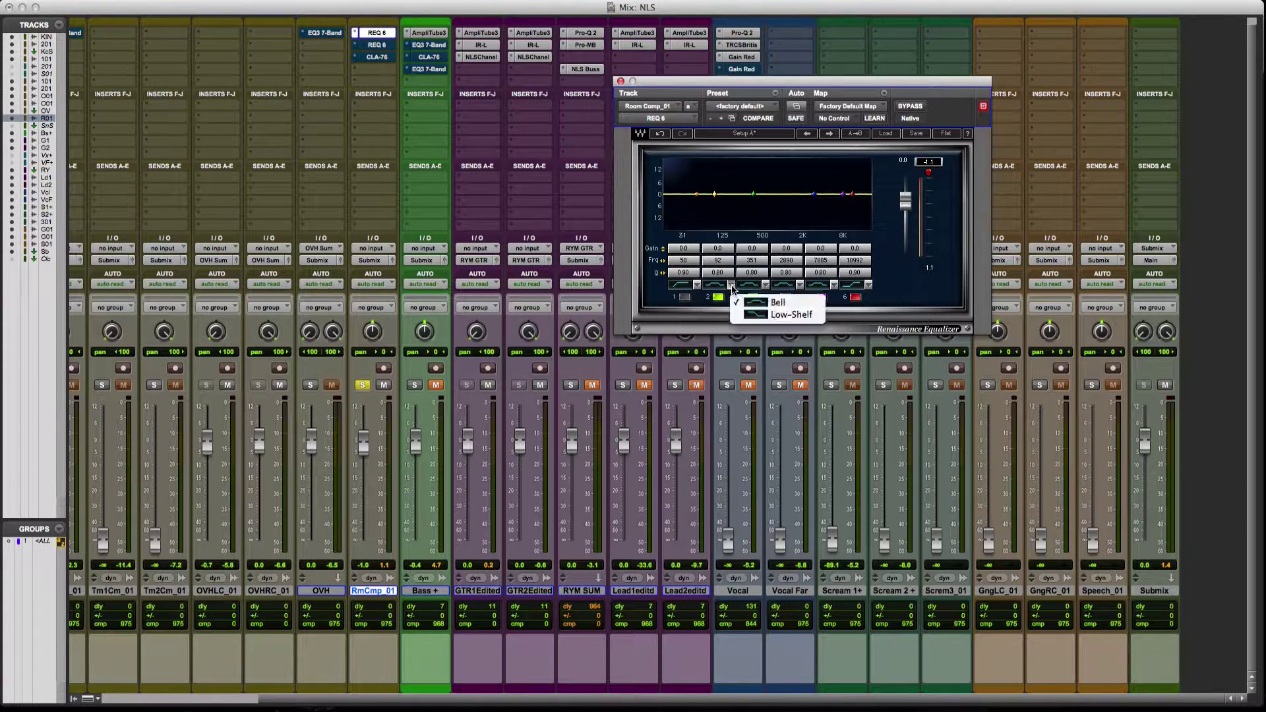
left_click(804, 315)
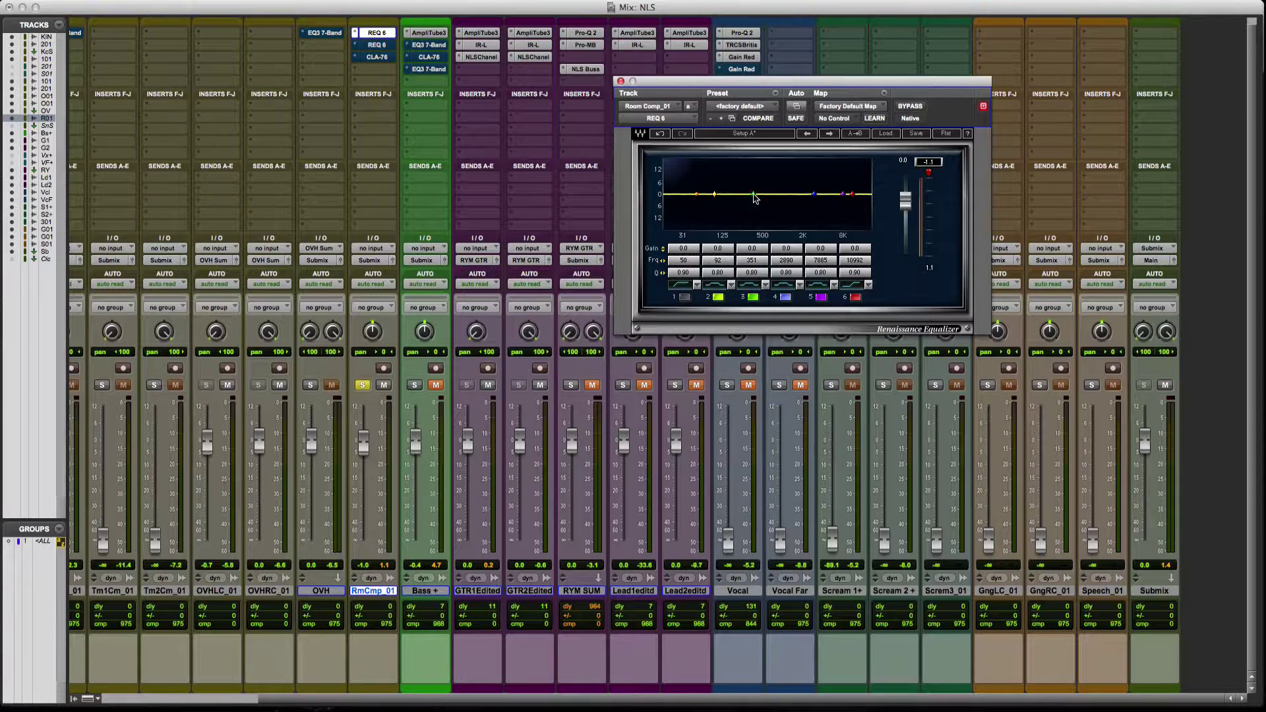
Step: Pull REQ band 3 to a -1.6 dB cut at 586 Hz, then disable band 3
left_click_drag(756, 194, 768, 196)
left_click(756, 296)
Step: Insert an EQ3 7-Band (mono) on RmCmp_01 and cut its mid band about 10 dB
left_click(370, 69)
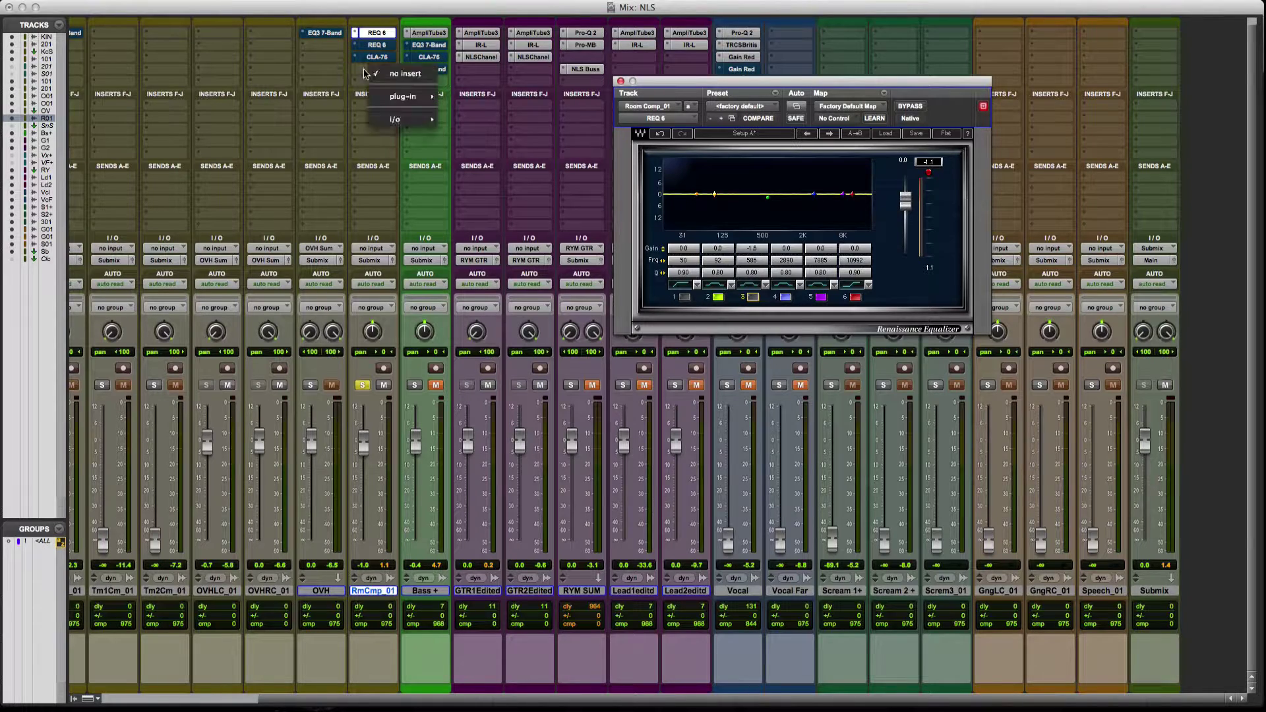
mouse_move(401, 92)
mouse_move(468, 101)
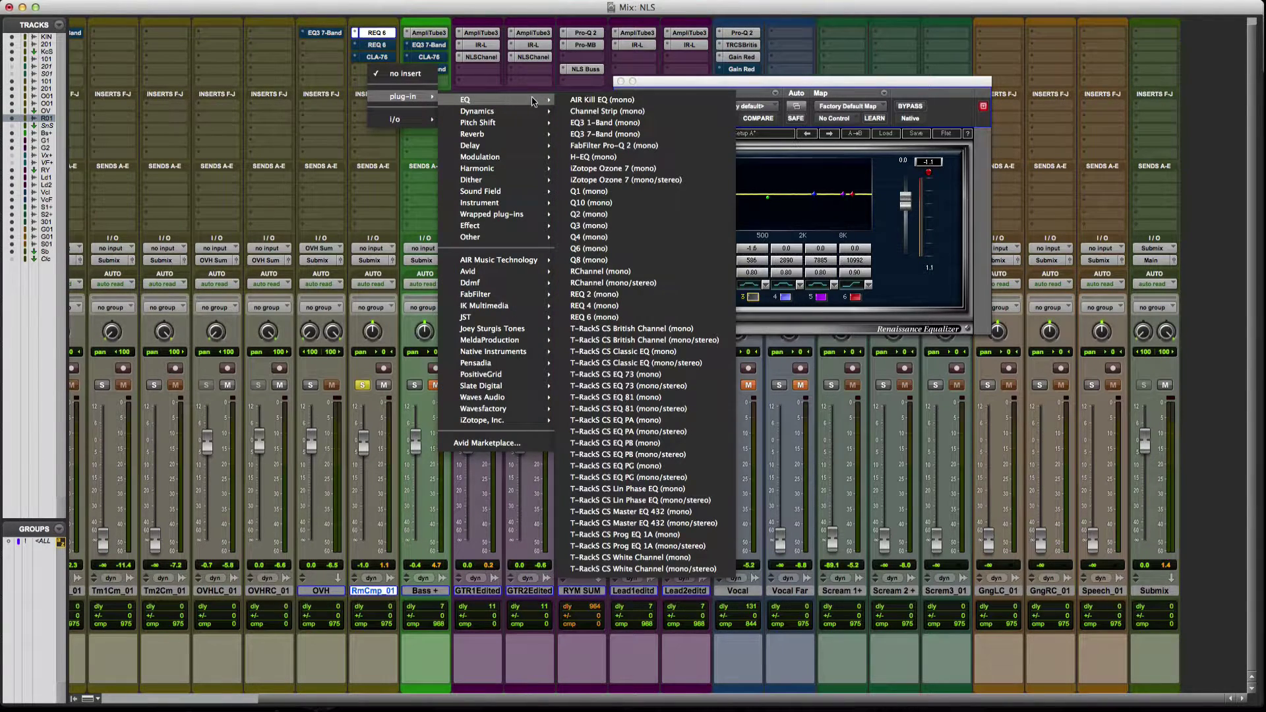
left_click(626, 134)
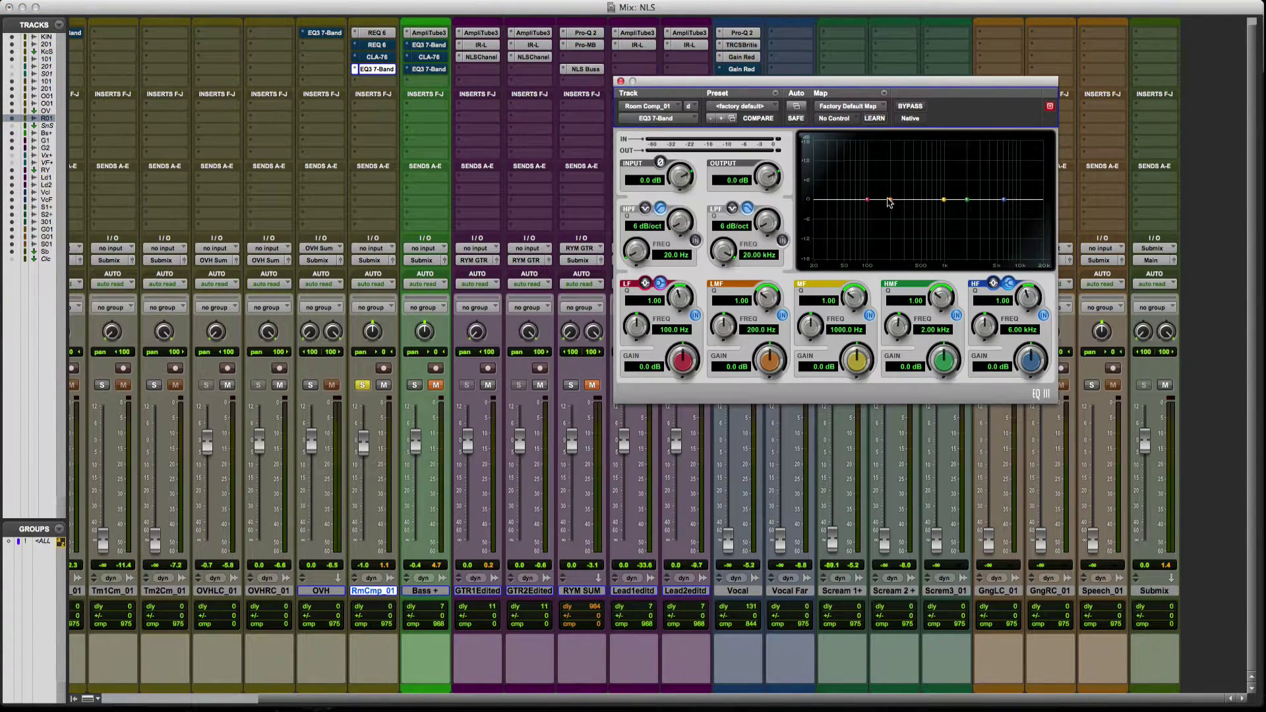
left_click_drag(847, 374, 806, 429)
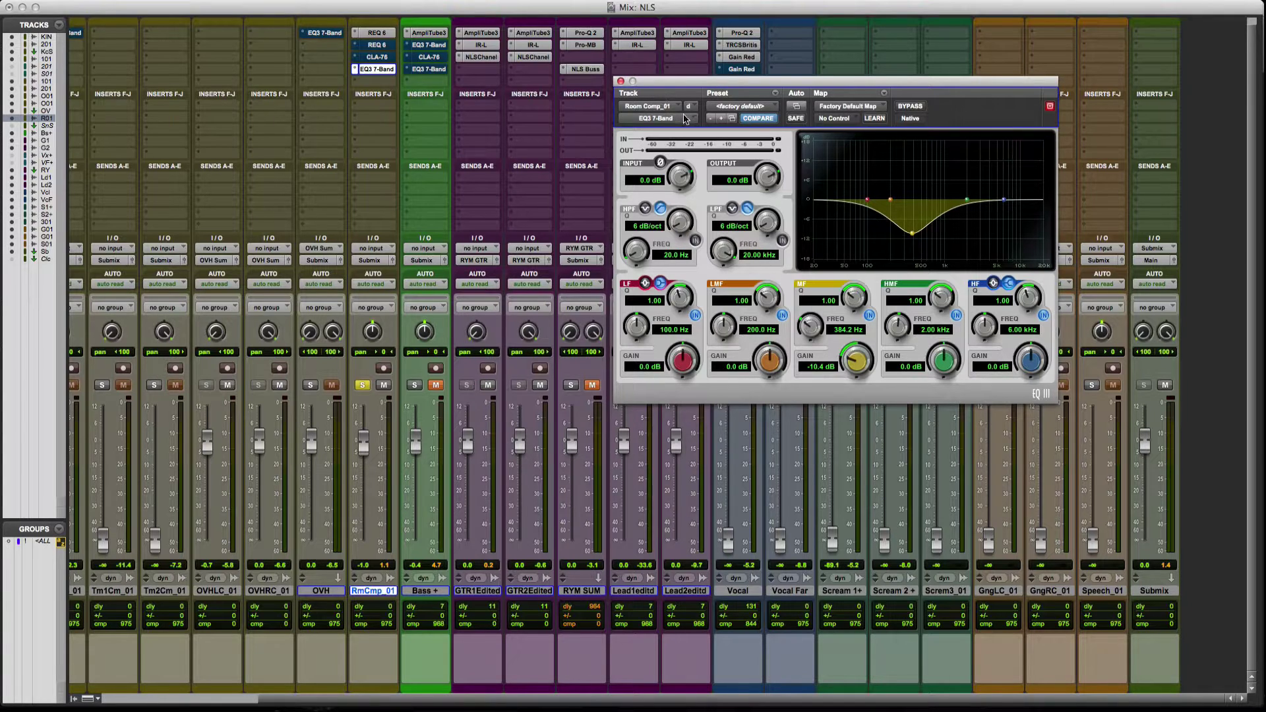
Step: Remove the EQ3 insert and bring the REQ 6 window back
left_click(353, 72)
left_click(381, 40)
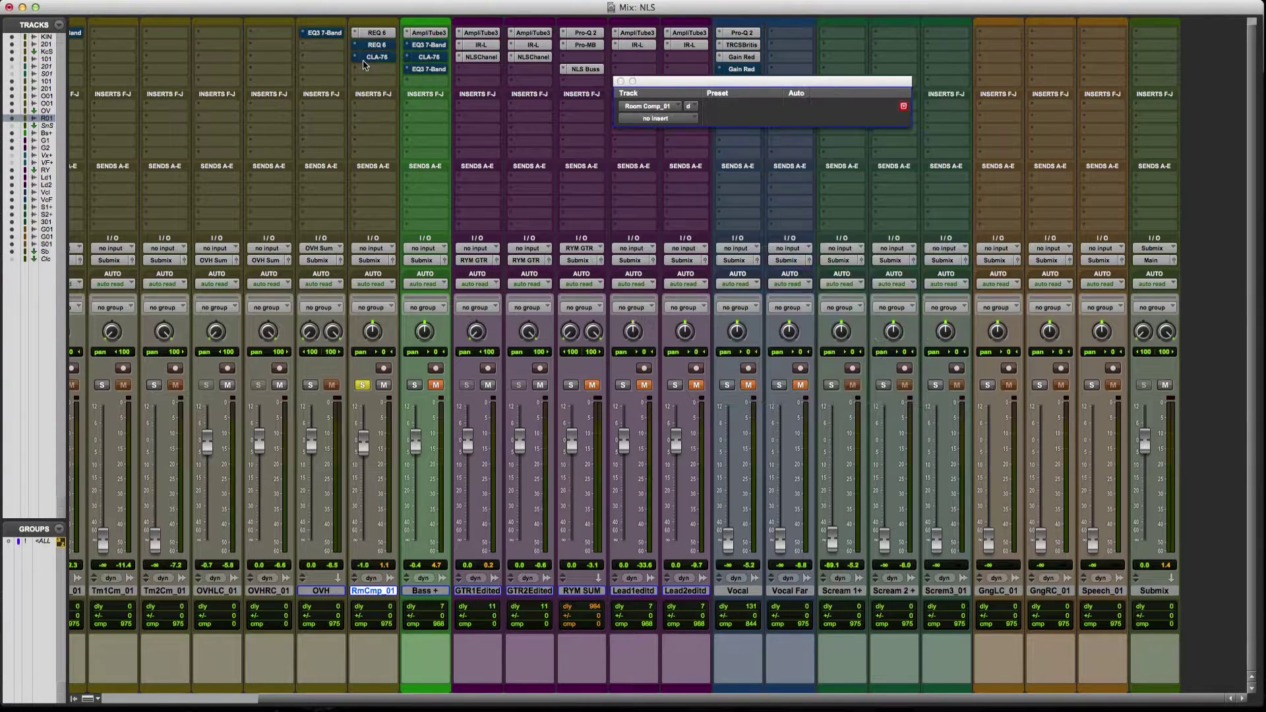
left_click(380, 33)
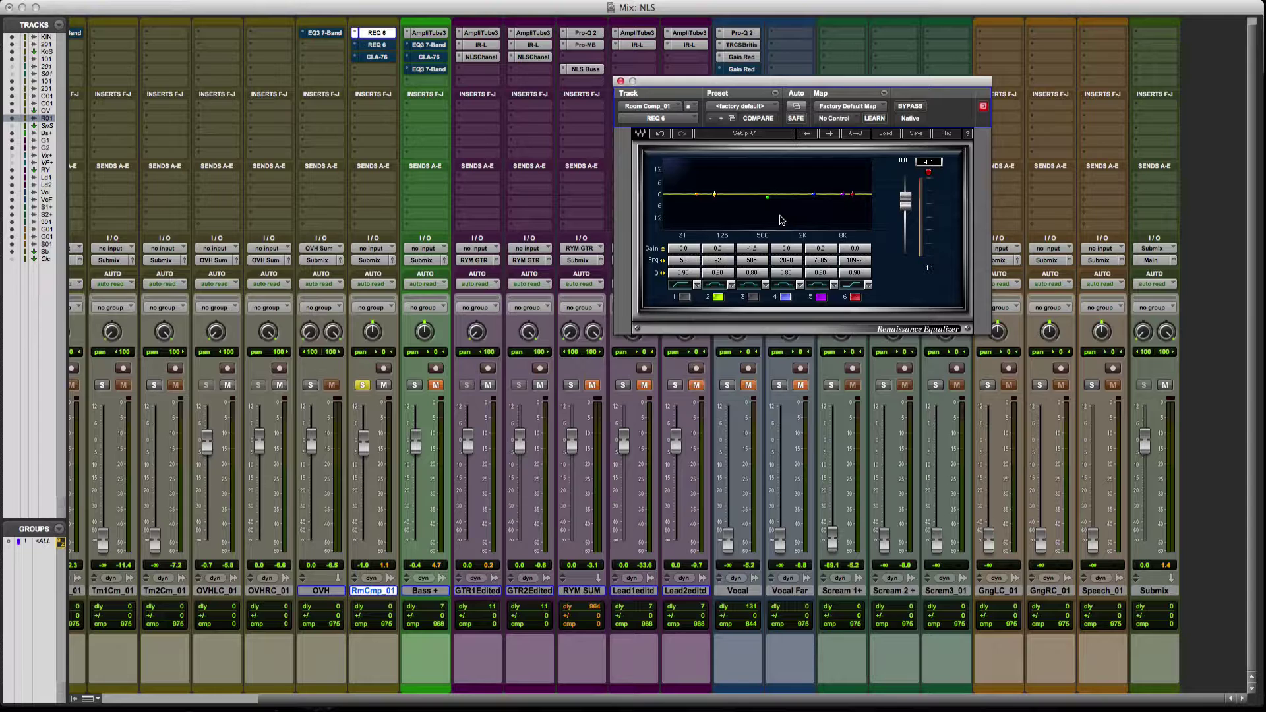
Step: Start playback with the spacebar to hear the room mic through REQ 6
key("space")
Step: Reset REQ 6 to <factory default>, then enable band 1 as a steep high-pass at 101 Hz
left_click(756, 108)
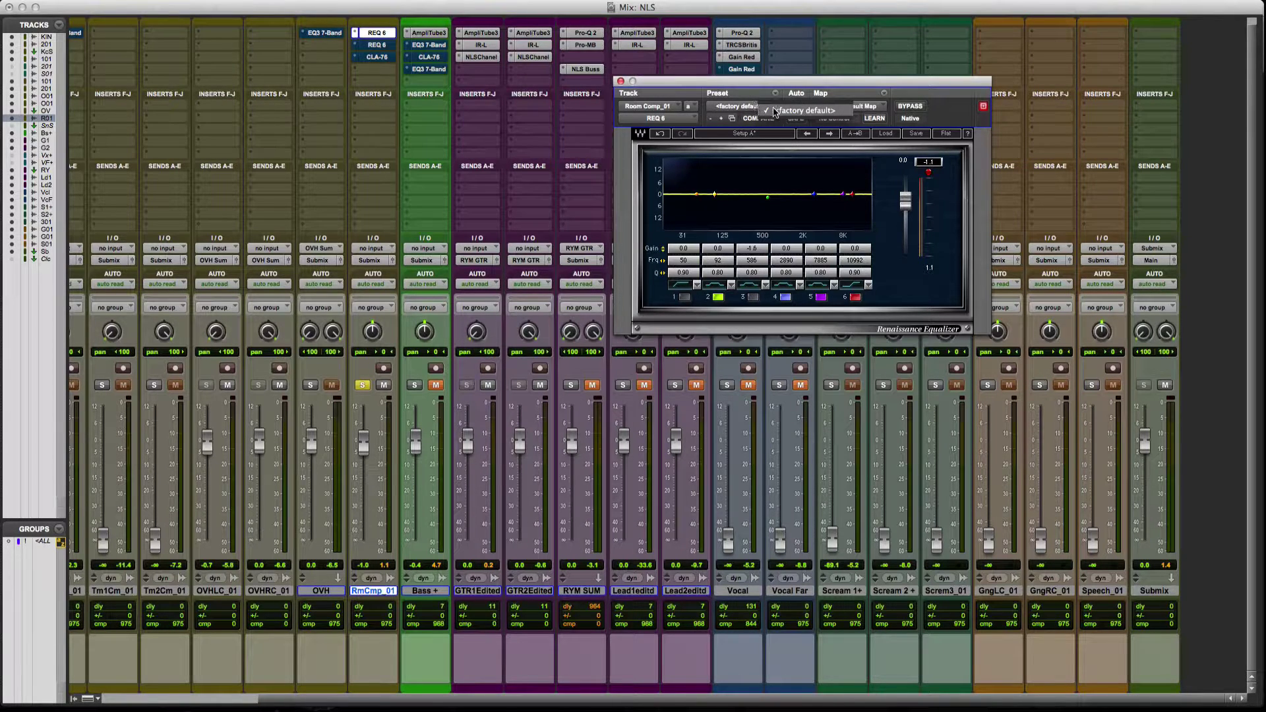
left_click(776, 111)
left_click(685, 298)
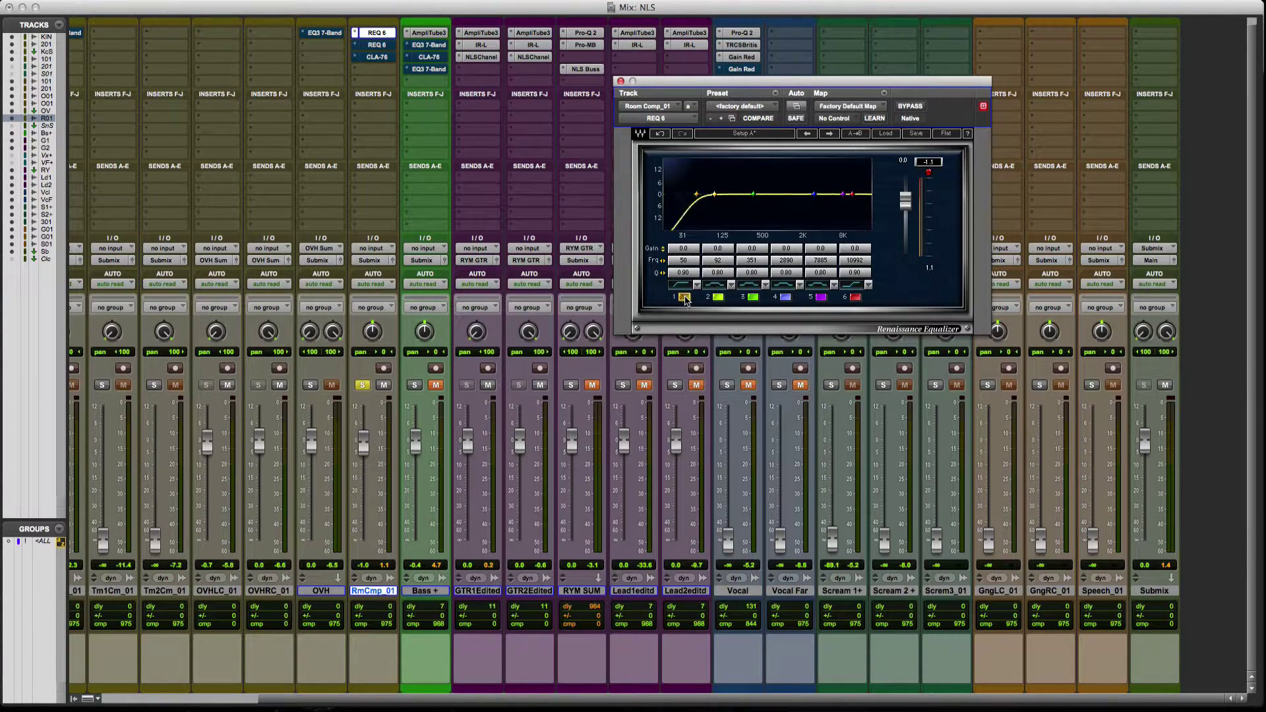
left_click_drag(685, 281, 666, 242)
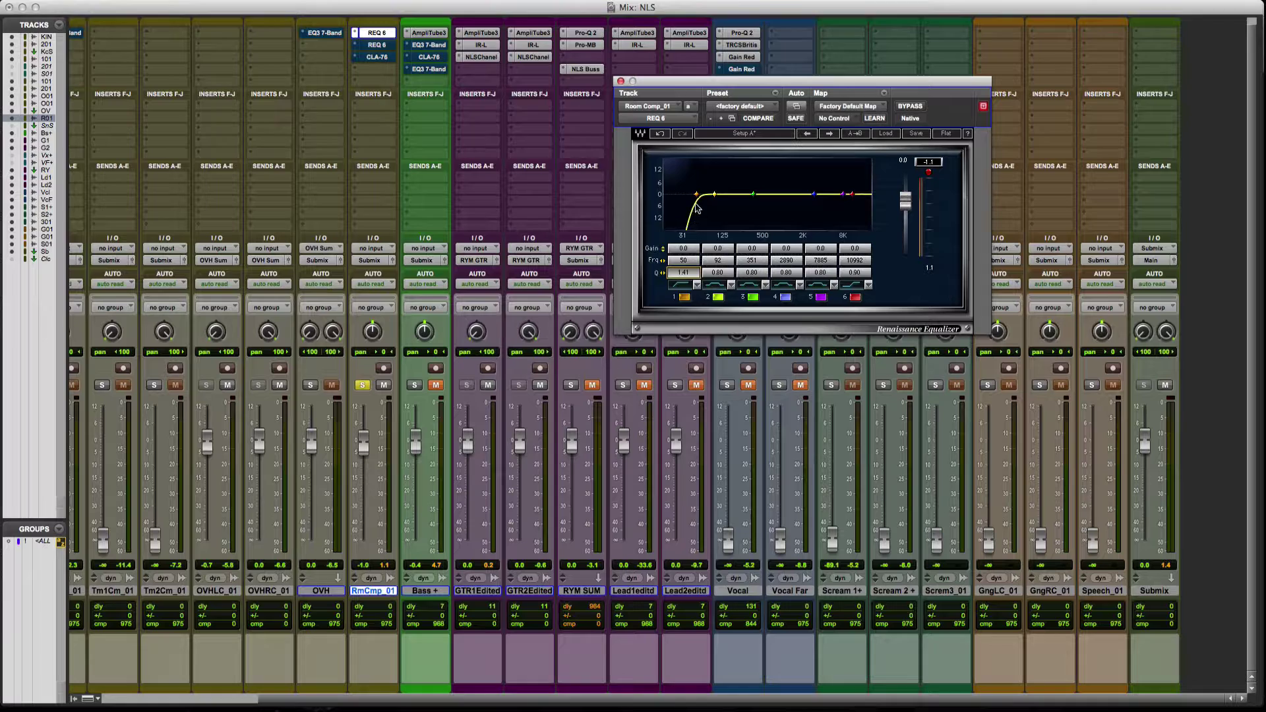
mouse_move(715, 195)
left_mouse_down()
mouse_move(674, 194)
mouse_move(715, 193)
left_mouse_up()
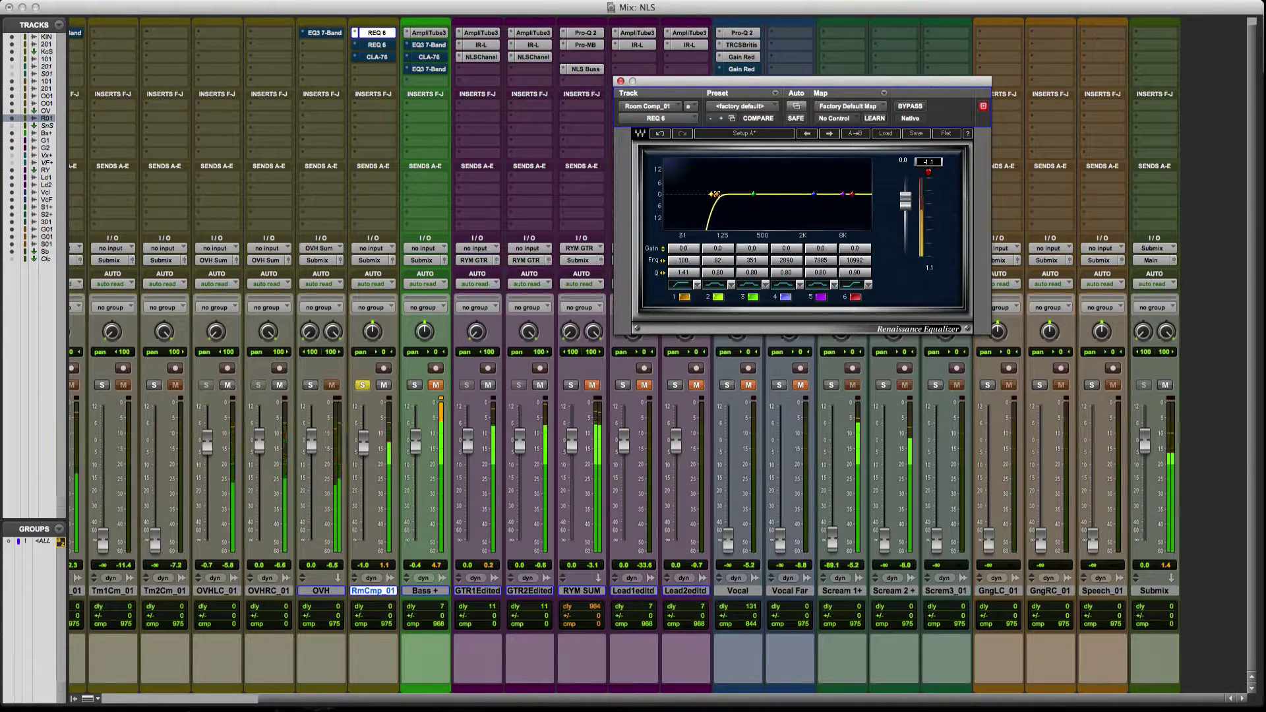
left_click_drag(714, 194, 715, 194)
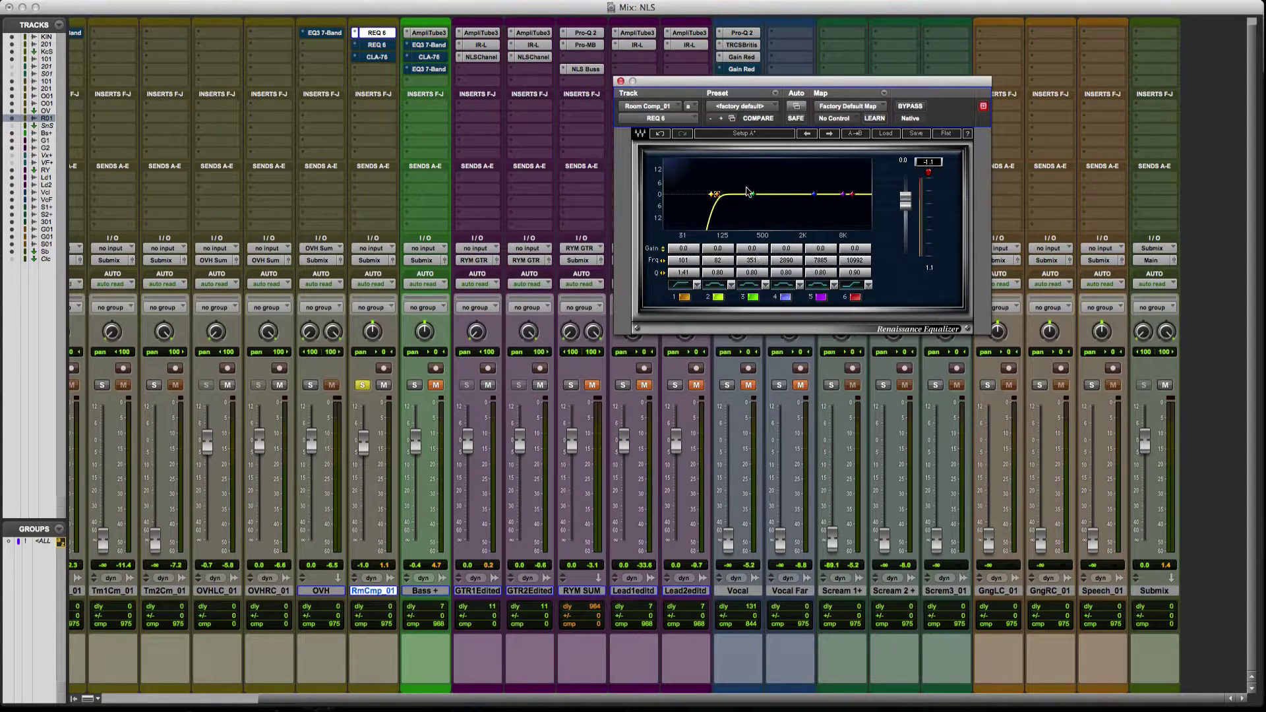
Step: Narrow REQ band 3 into a -4.8 dB mud cut at 329 Hz
left_click_drag(757, 201, 743, 176)
left_click_drag(751, 272, 752, 259)
left_click_drag(743, 176, 751, 204)
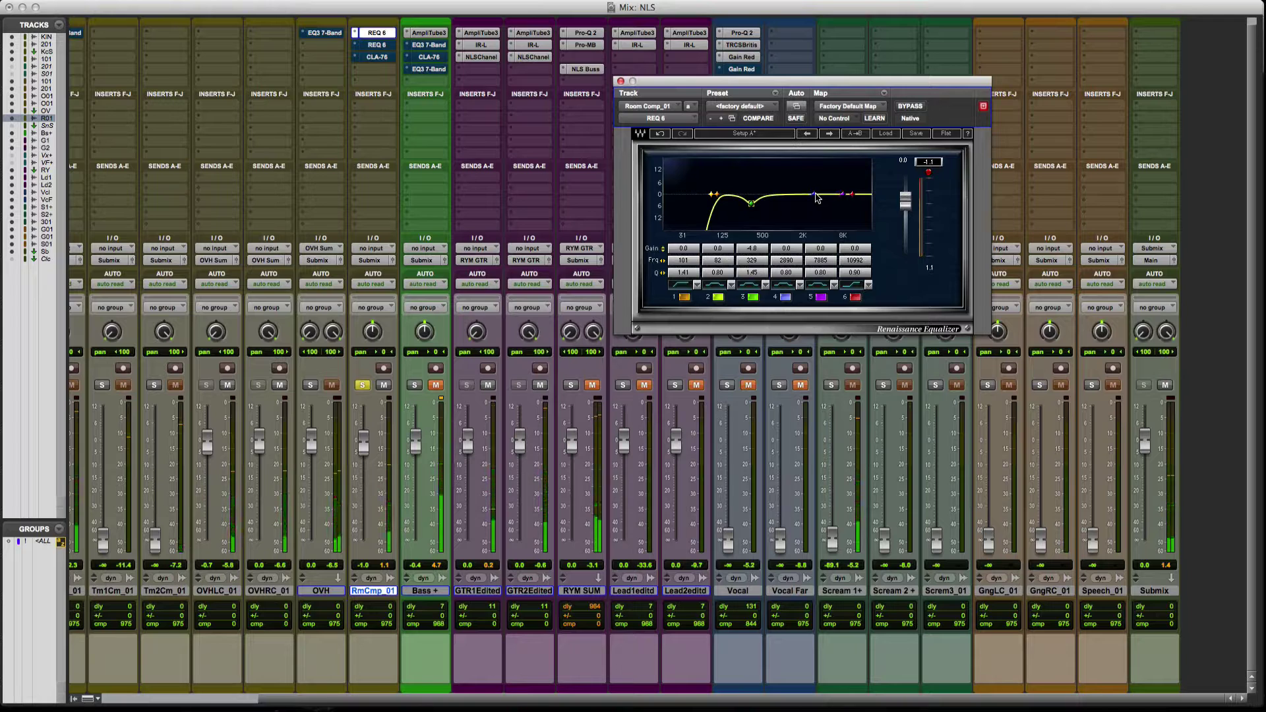
Step: Sweep REQ band 4 to find harshness and set a -5.4 dB cut near 2119 Hz
left_click_drag(815, 196, 807, 176)
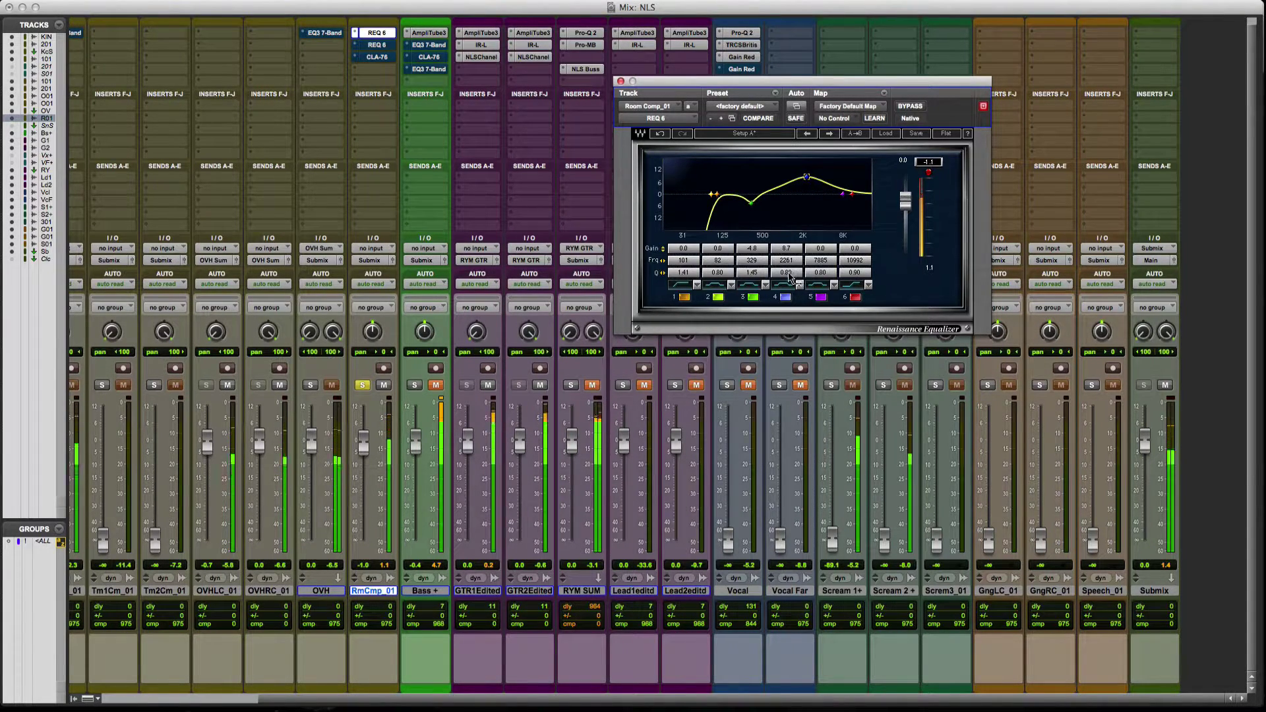
left_click_drag(787, 273, 787, 244)
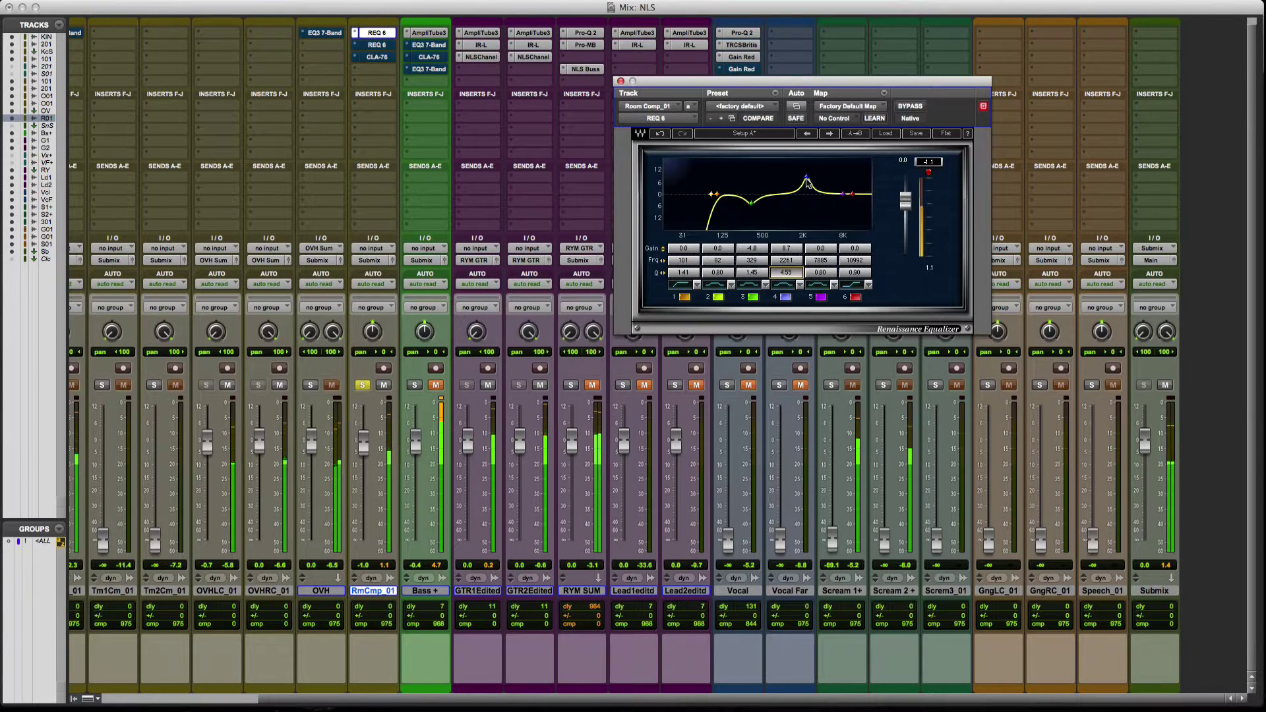
left_click_drag(806, 176, 817, 214)
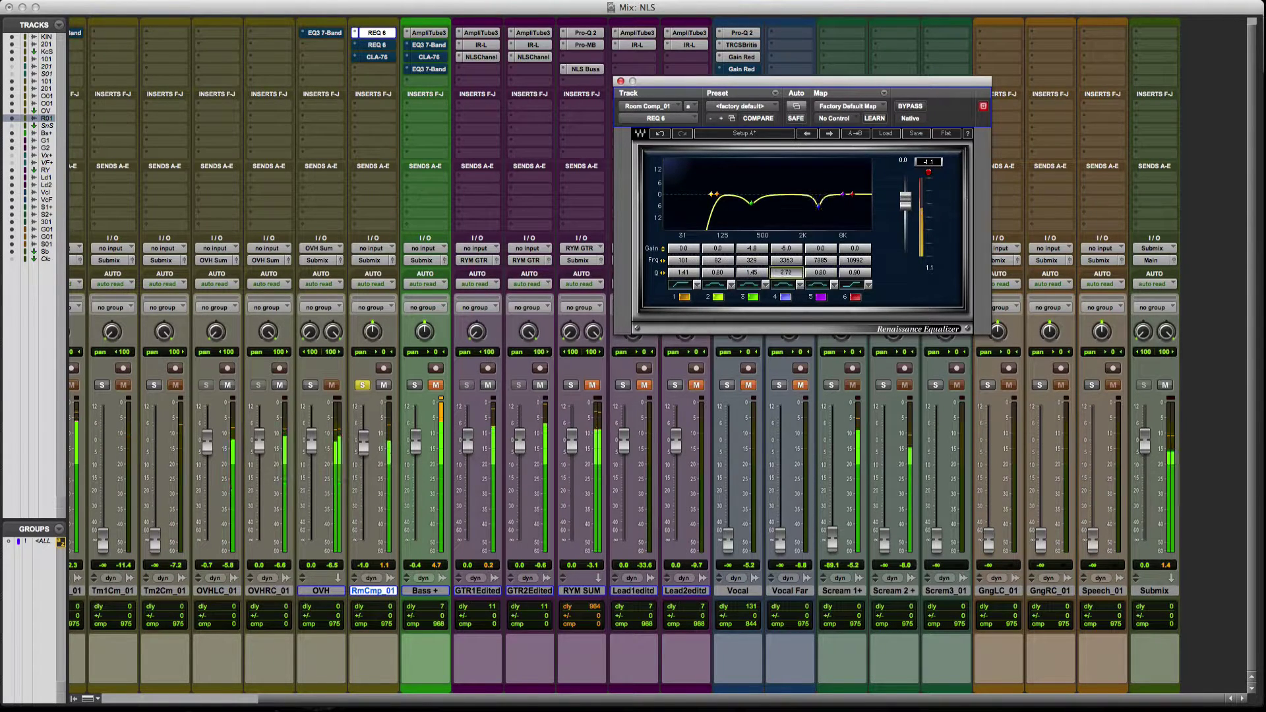
mouse_move(818, 207)
left_mouse_down()
mouse_move(790, 205)
mouse_move(805, 205)
left_mouse_up()
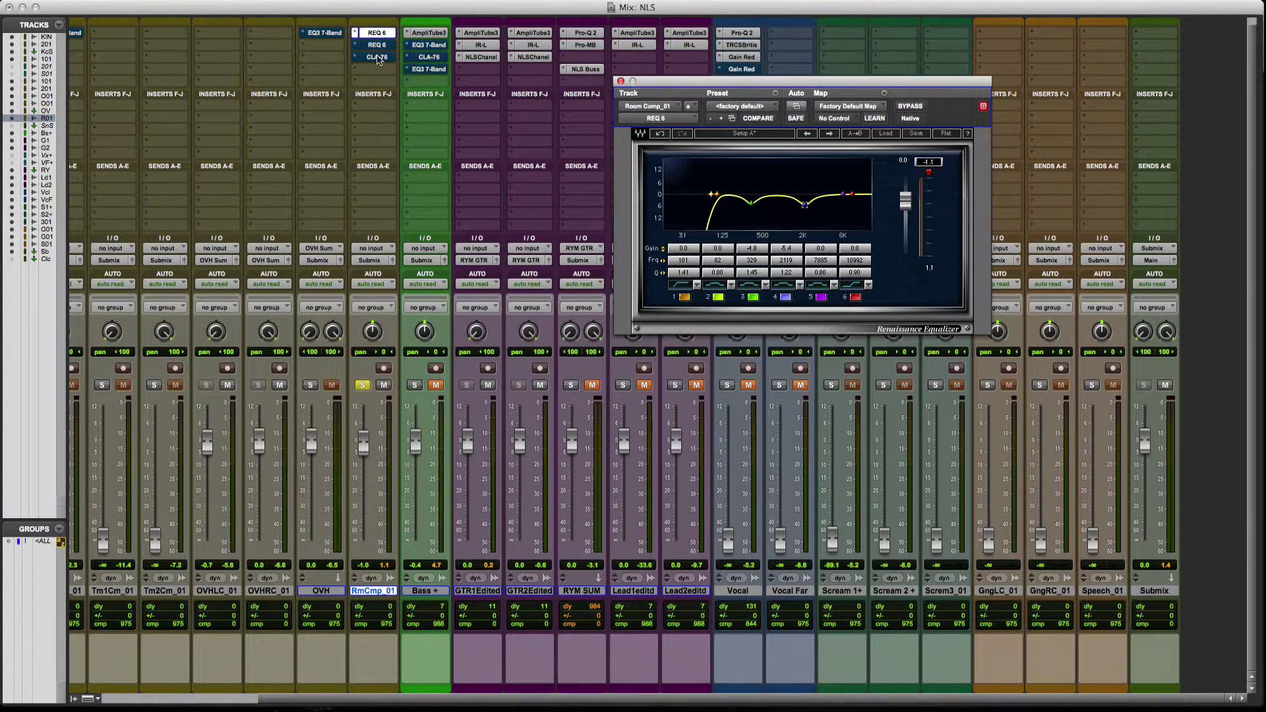
Step: Activate the bypassed CLA-76 insert, nudge its INPUT knob up, and go back to REQ 6
left_click(381, 58, "super")
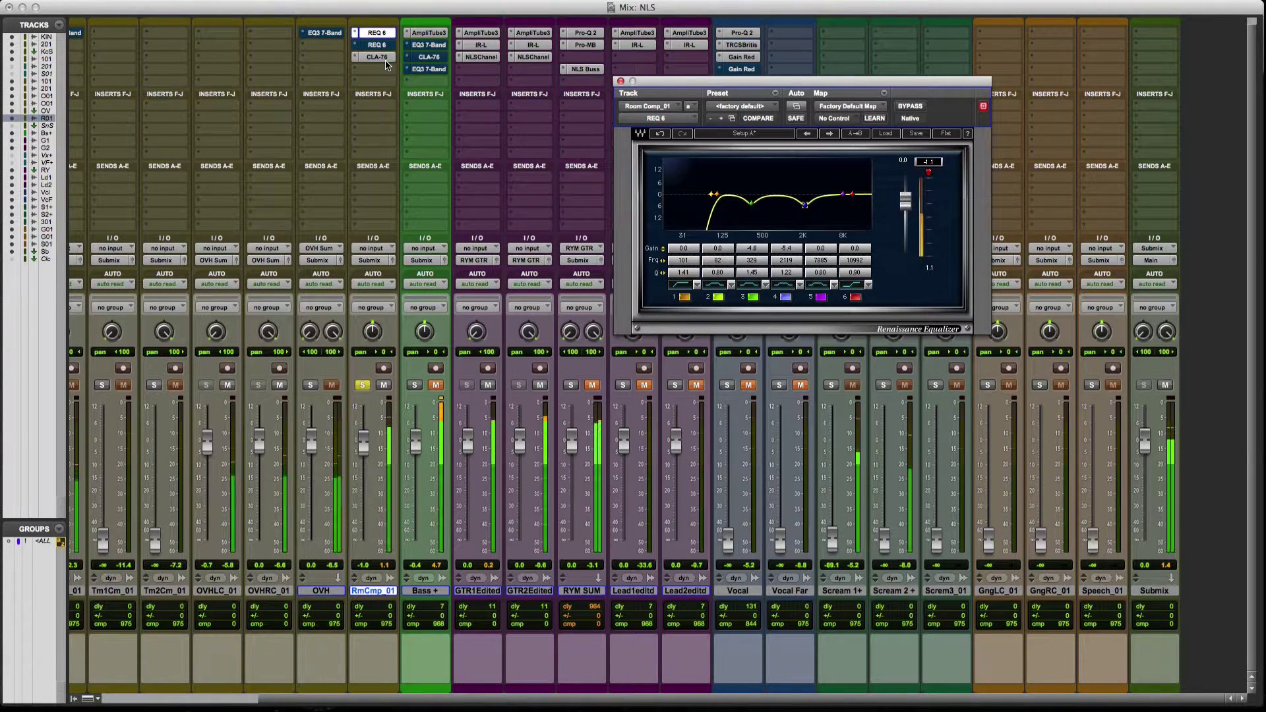
left_click(385, 57)
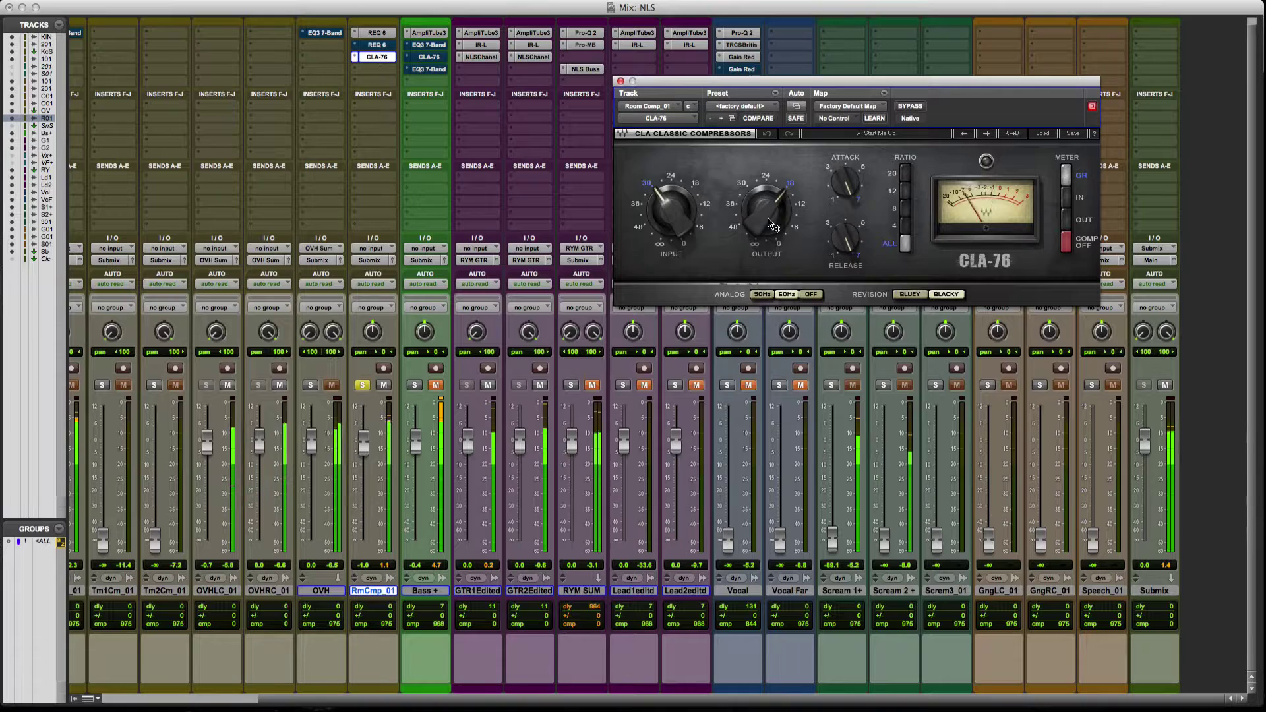
left_click_drag(663, 215, 663, 207)
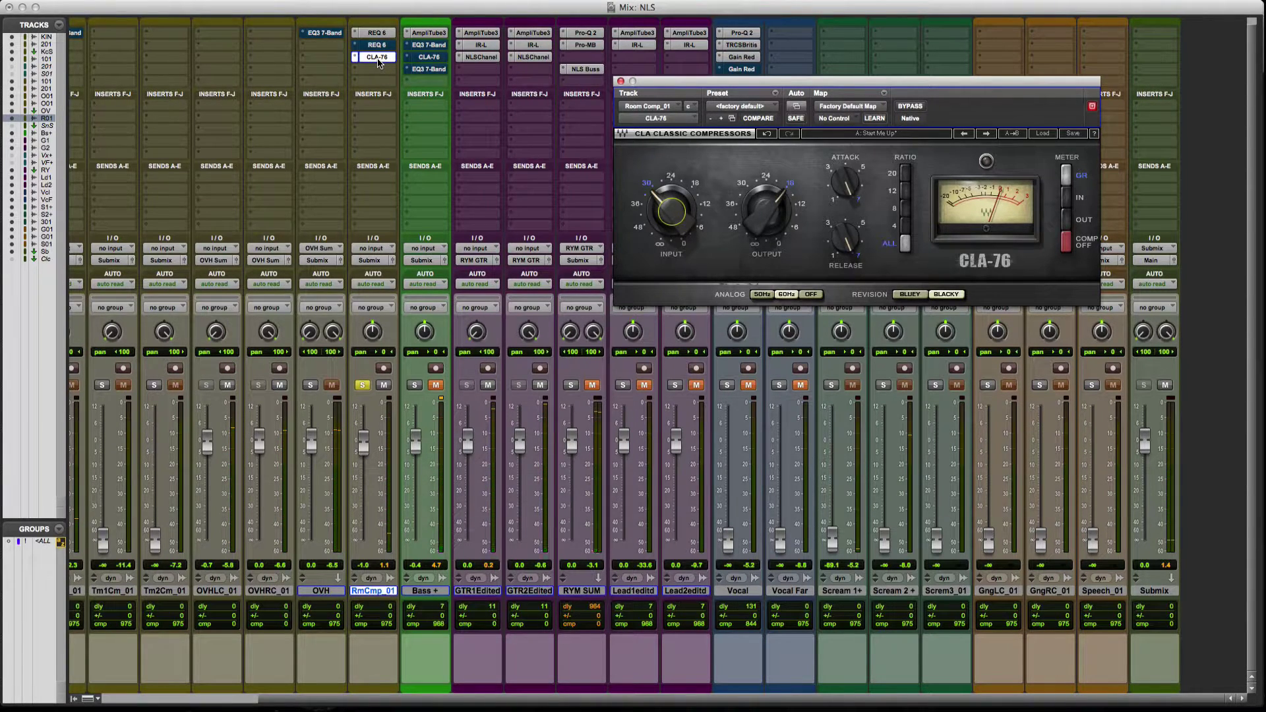
left_click(385, 34)
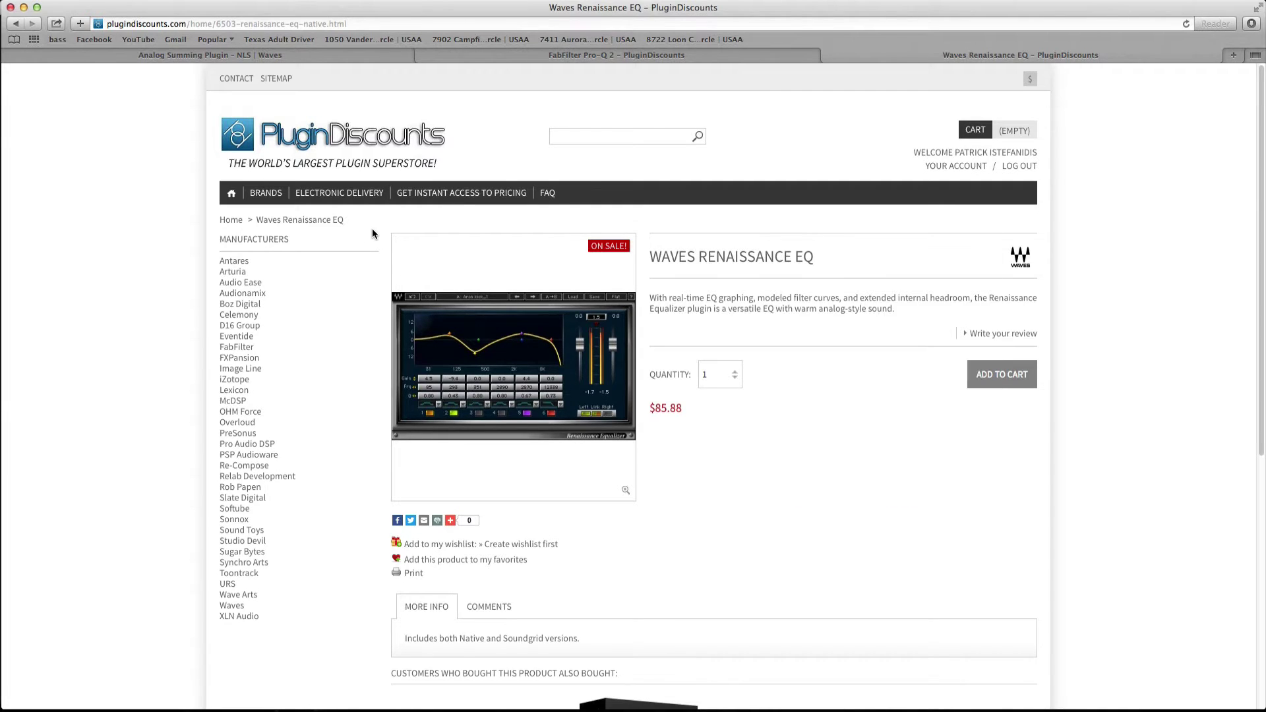
left_click(680, 57)
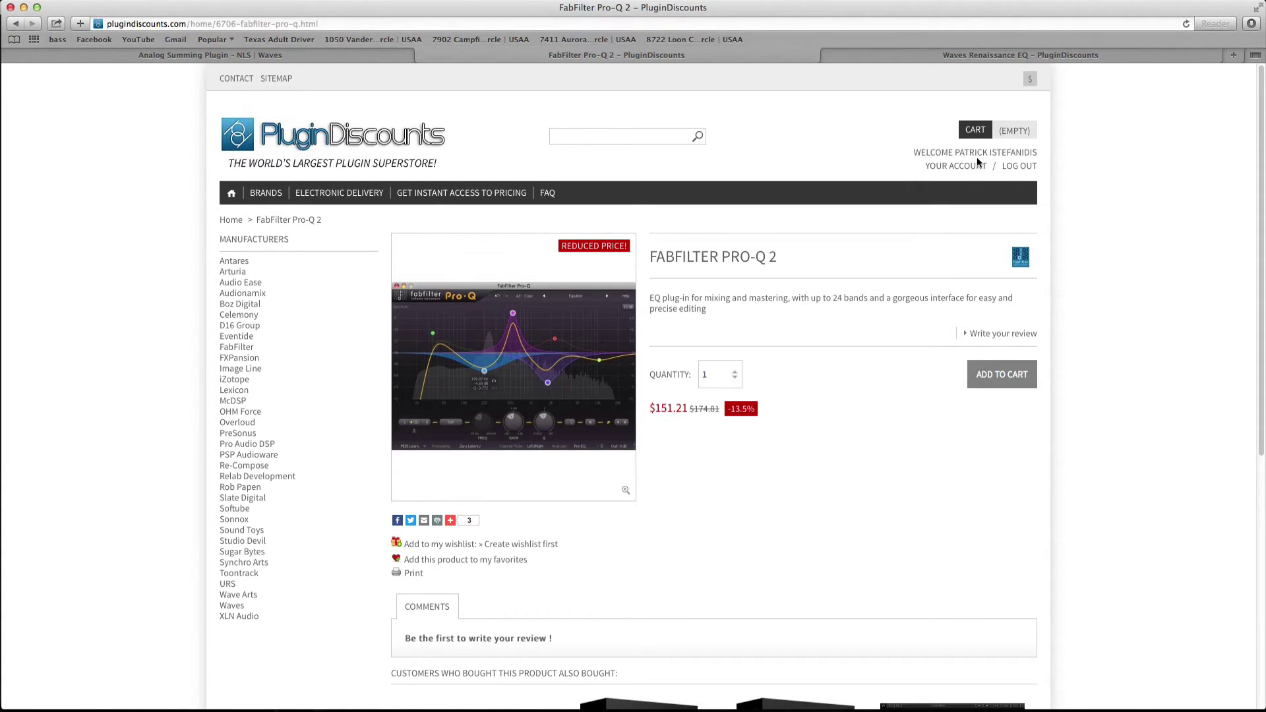
left_click(1048, 58)
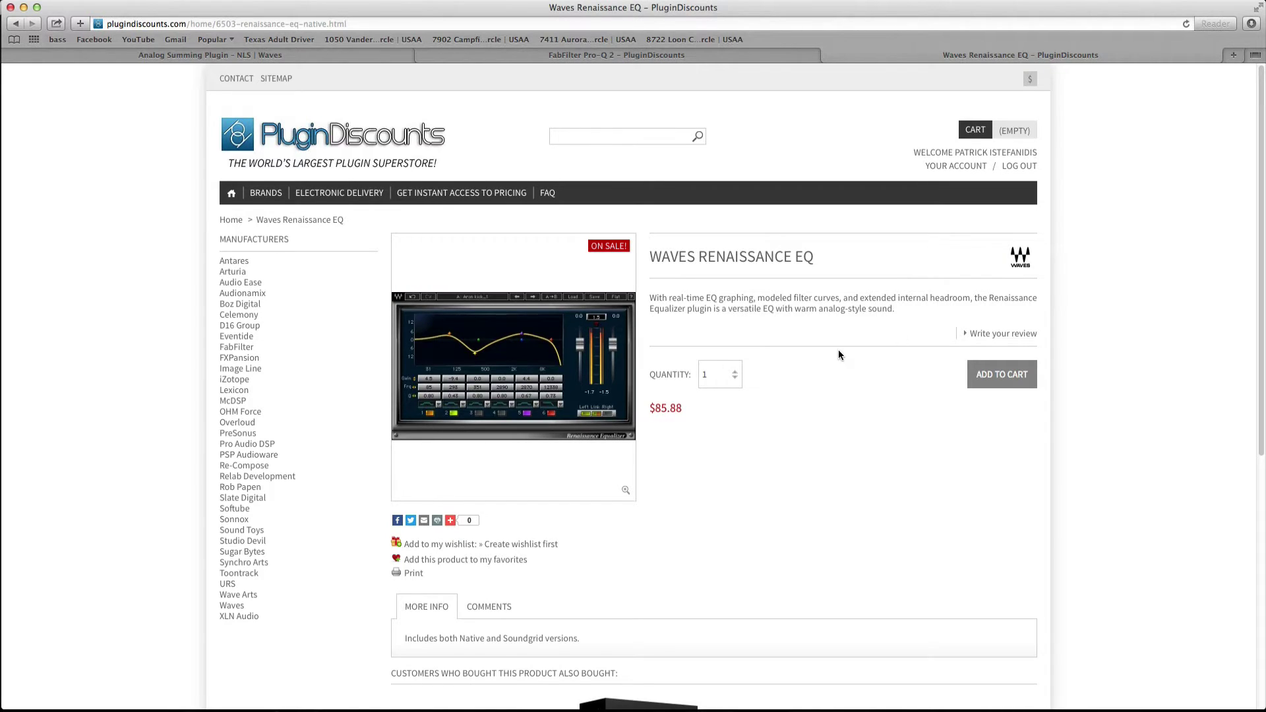